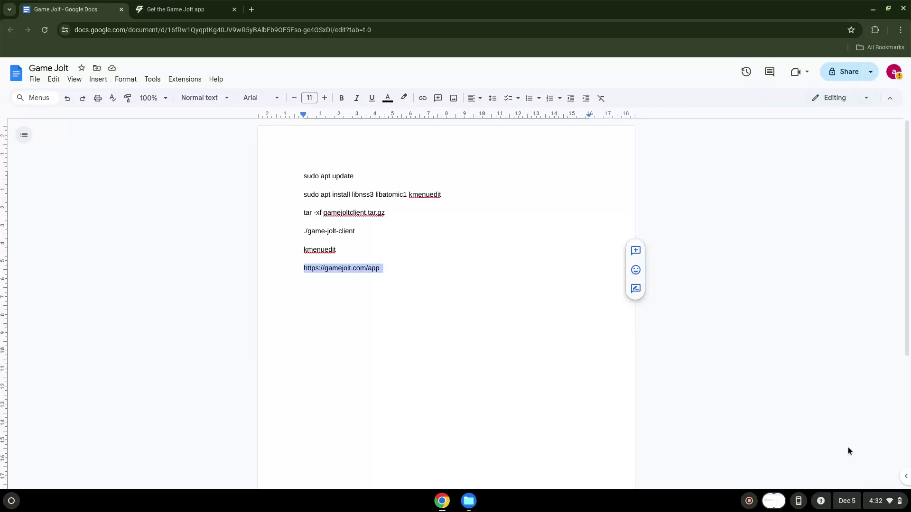
Step: Set up Linux from About ChromeOS, keeping the recommended 10.0 GB disk size, and install it
click(887, 505)
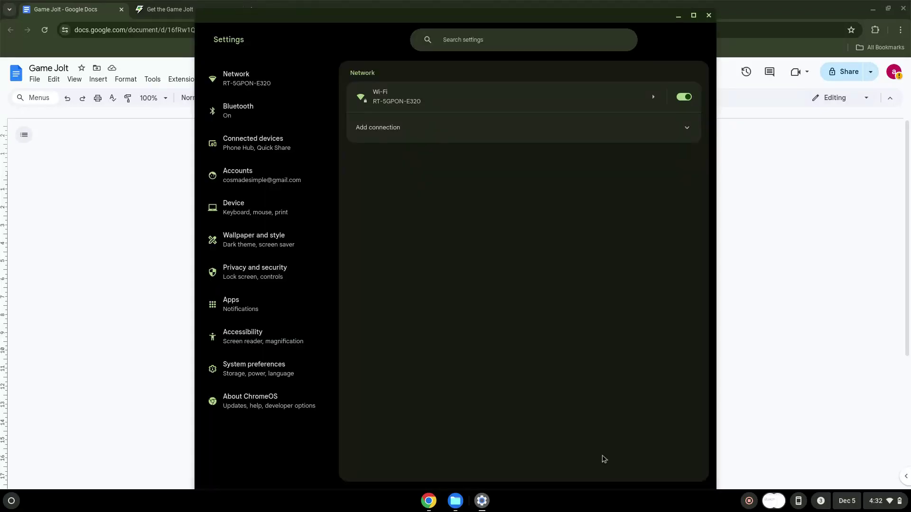
click(302, 407)
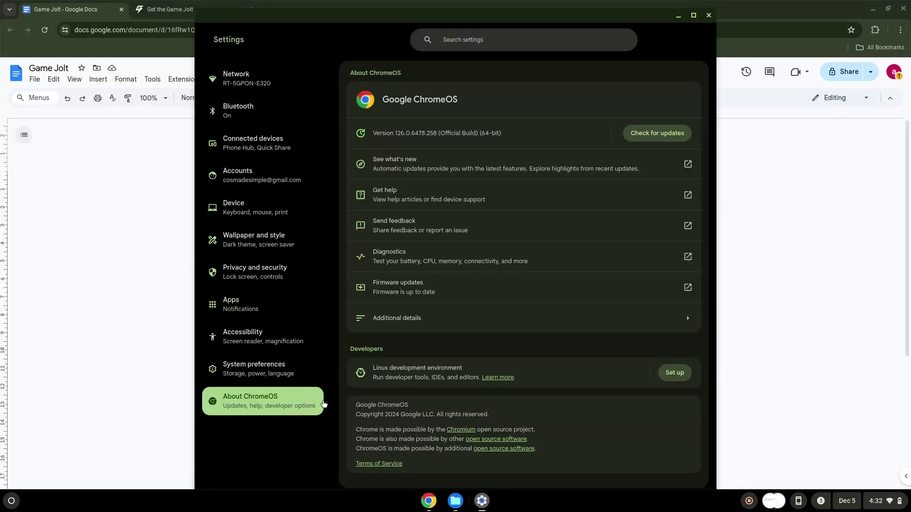
click(674, 374)
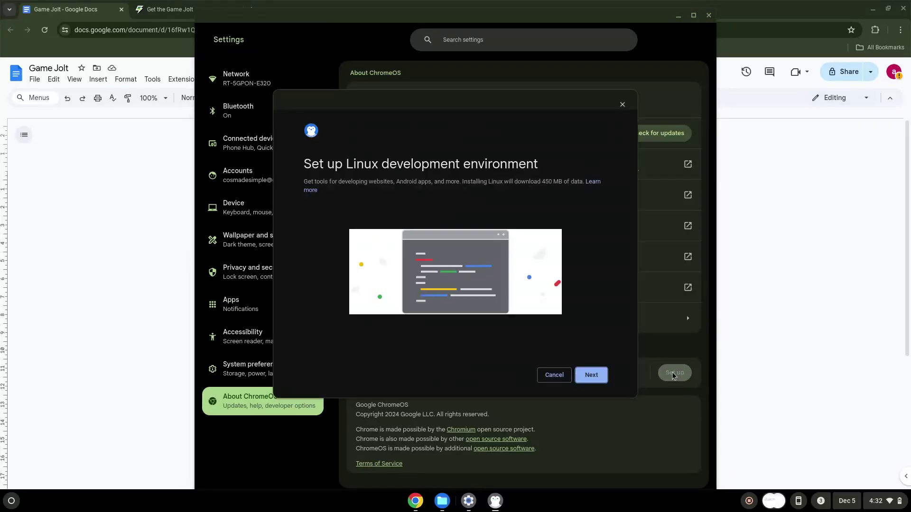
click(592, 375)
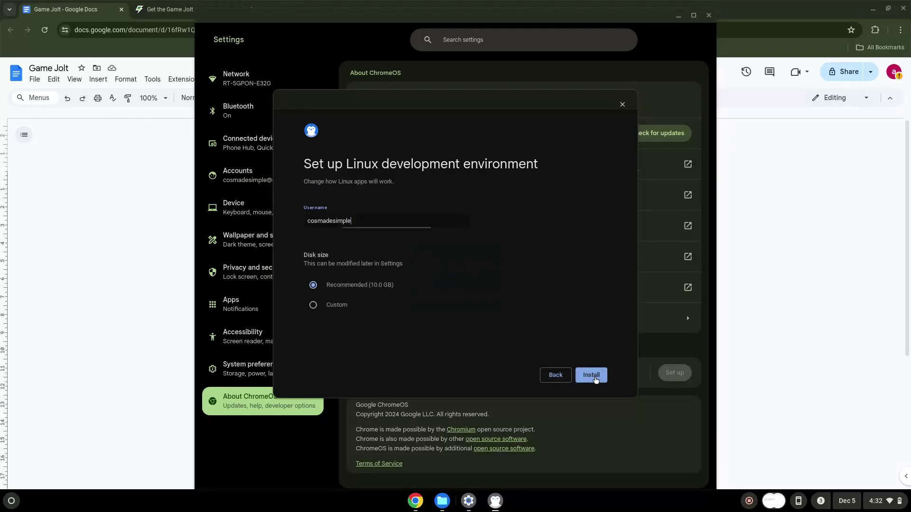
click(593, 376)
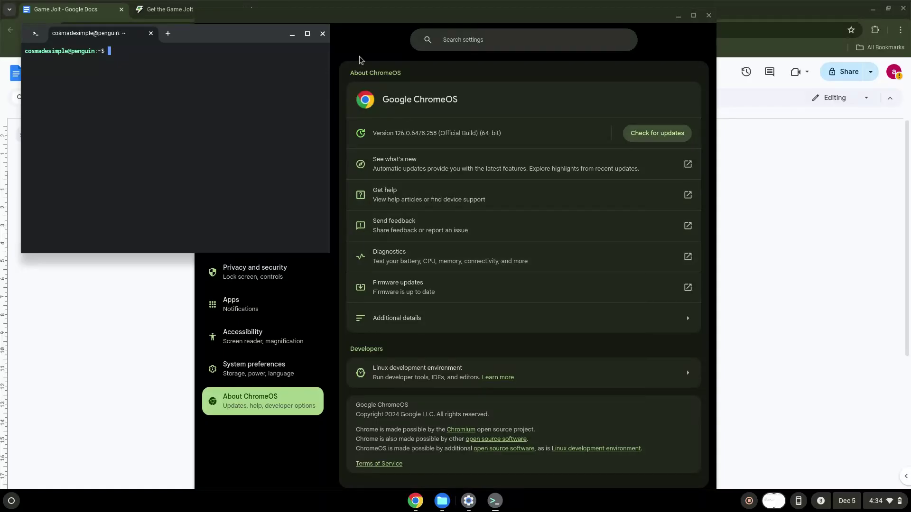
Step: Close the terminal and Settings, then download gamejoltclient.tar.gz for Linux from the Game Jolt app tab
click(322, 33)
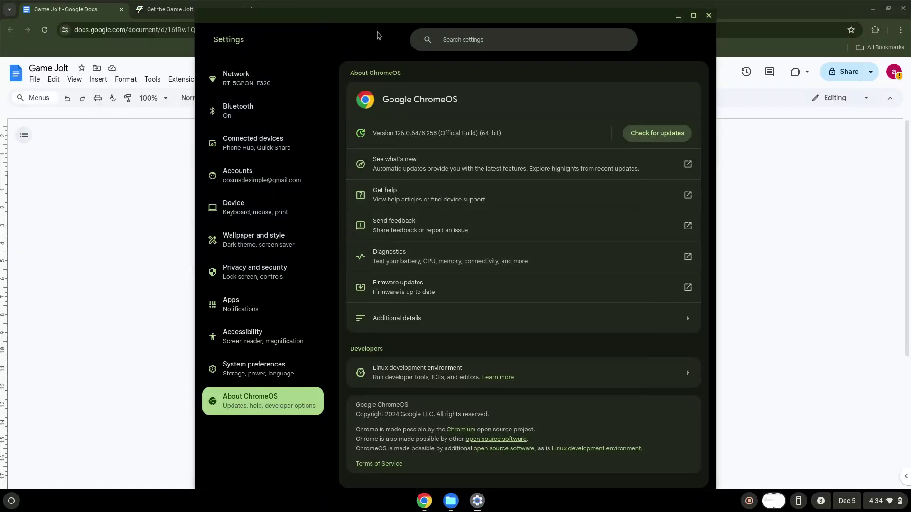
click(709, 15)
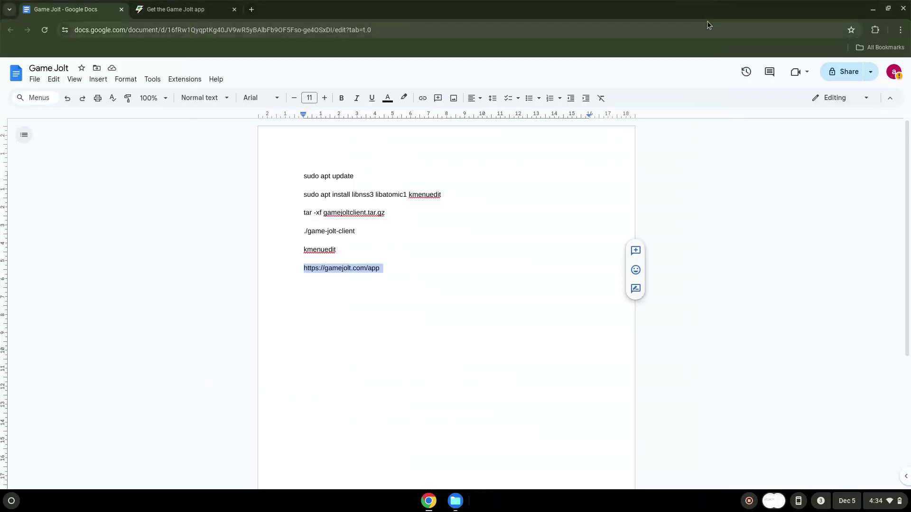
click(194, 11)
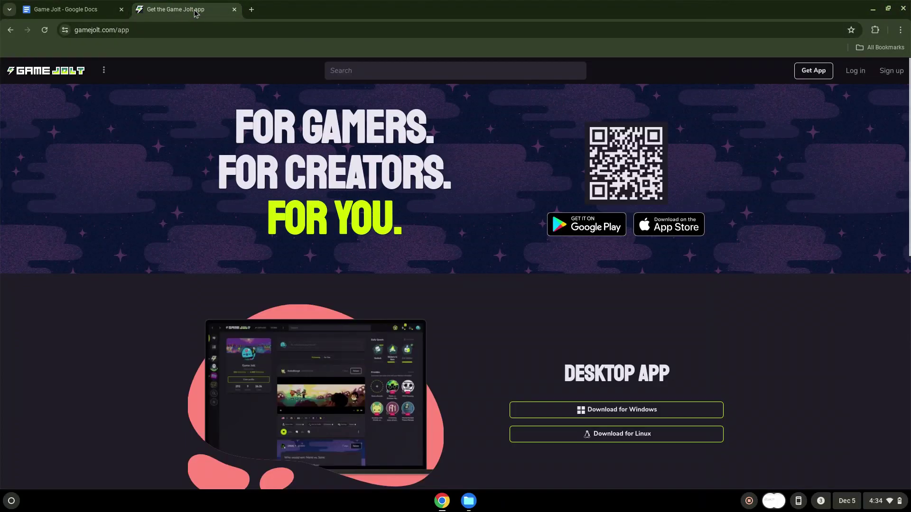
click(610, 431)
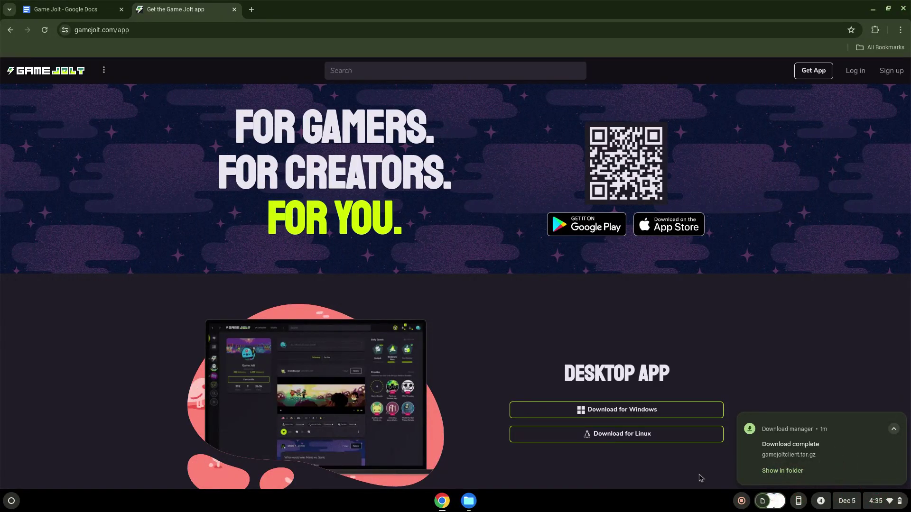
Step: Cut gamejoltclient.tar.gz from Downloads and paste it into the Linux files folder
click(761, 472)
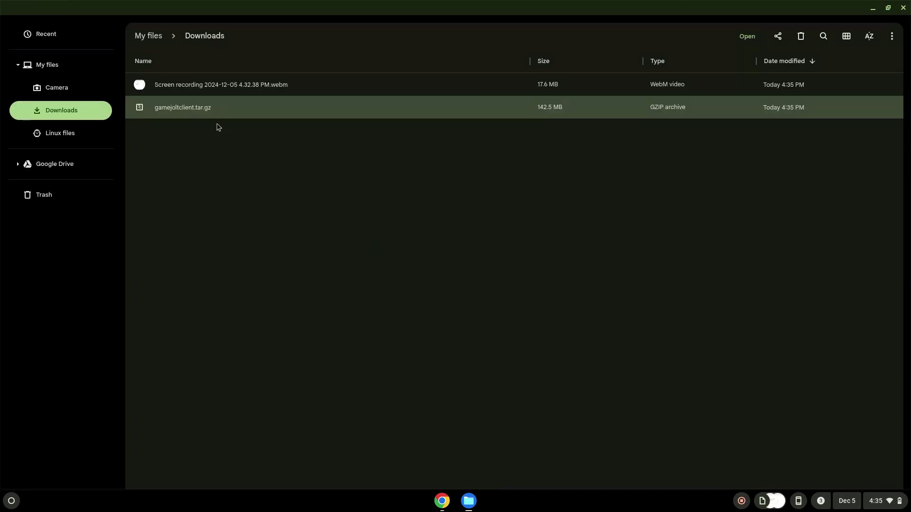
right_click(205, 113)
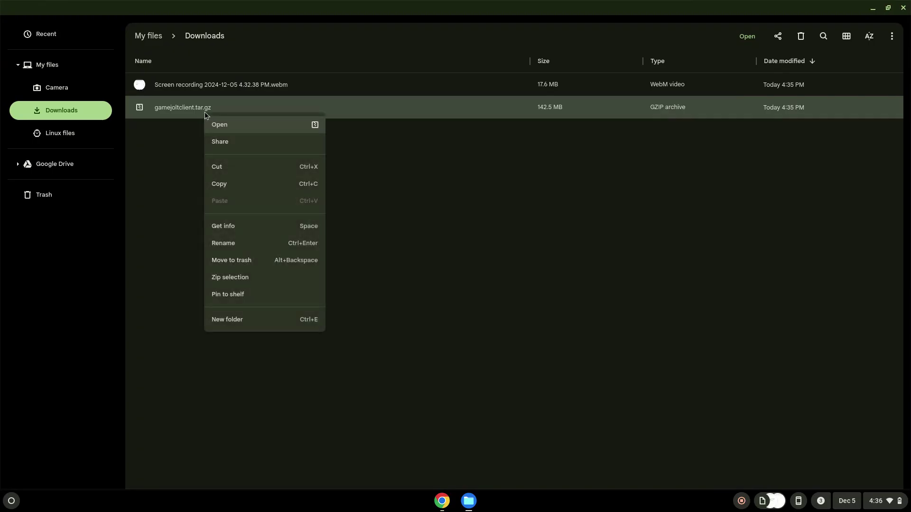
click(214, 162)
click(81, 138)
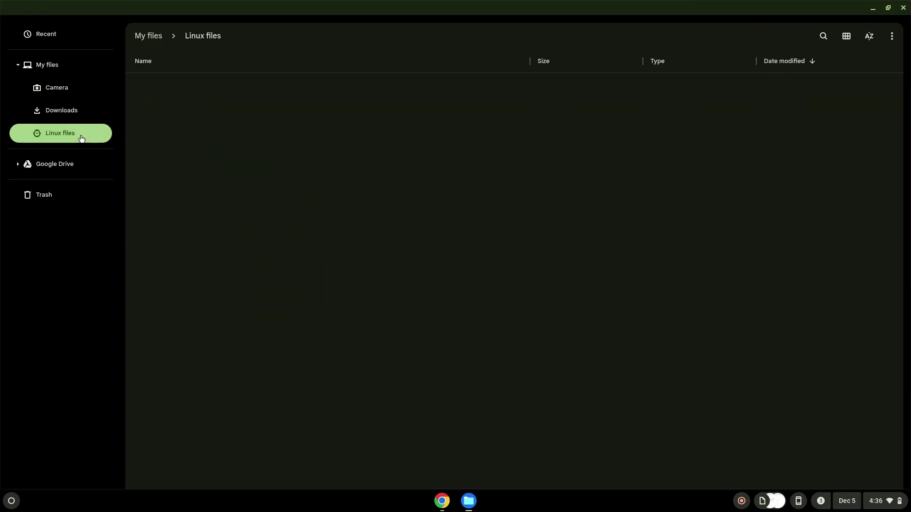
right_click(173, 169)
click(193, 209)
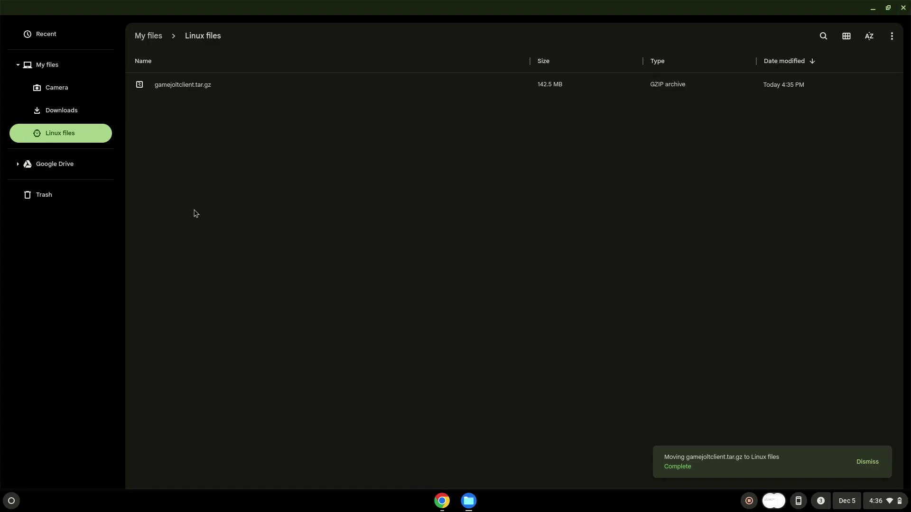
Step: Close Files and copy the 'sudo apt update' line from the Game Jolt notes document
click(902, 8)
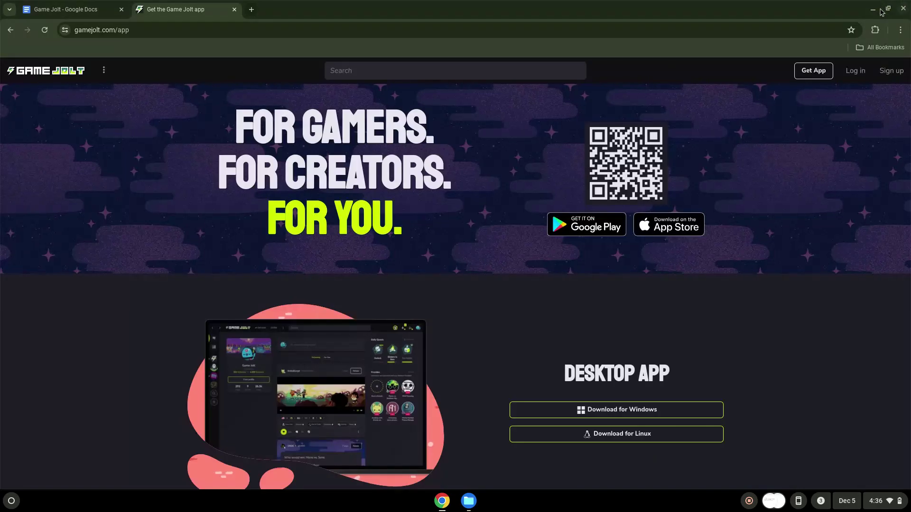
click(102, 6)
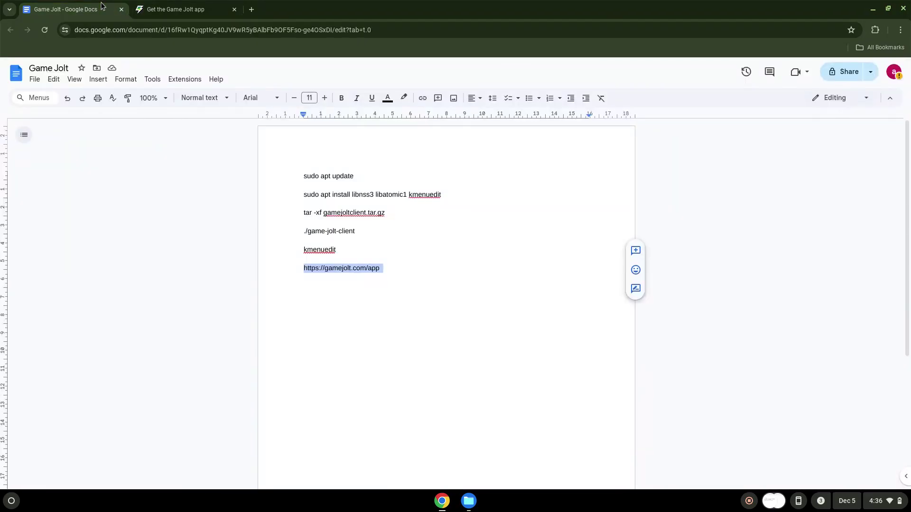
triple_click(319, 176)
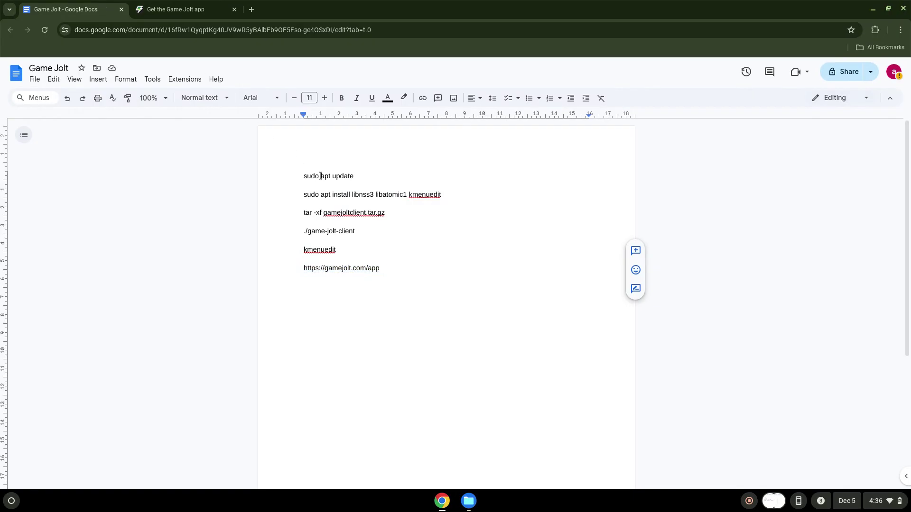
right_click(319, 176)
click(363, 202)
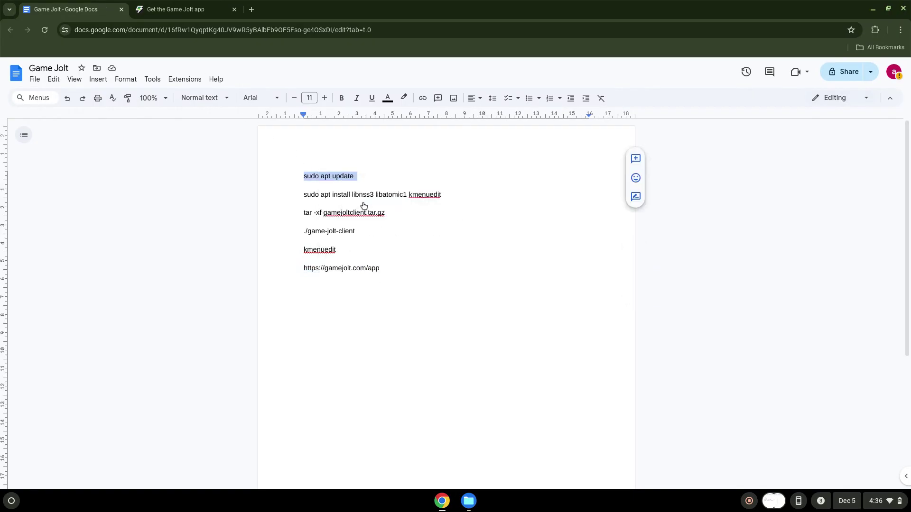
Step: Launch Terminal from the Launcher, maximize it, and run sudo apt update on penguin
click(16, 503)
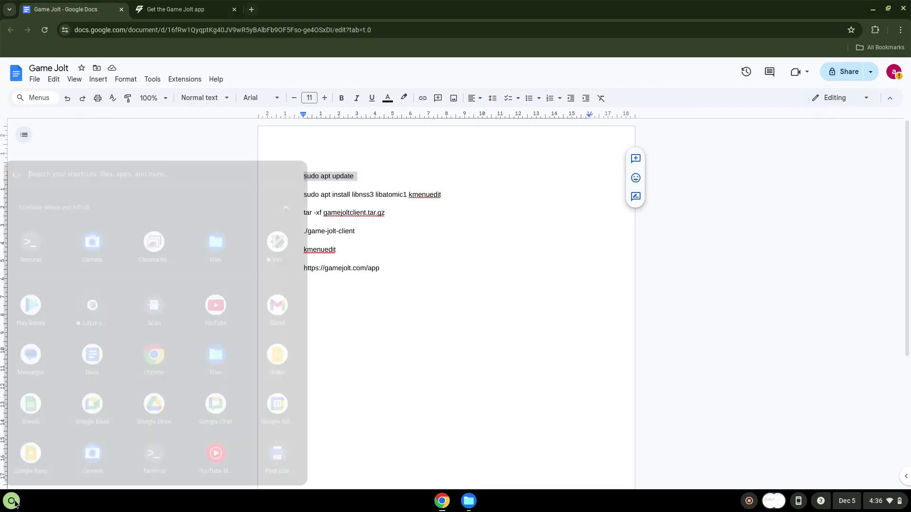
click(27, 235)
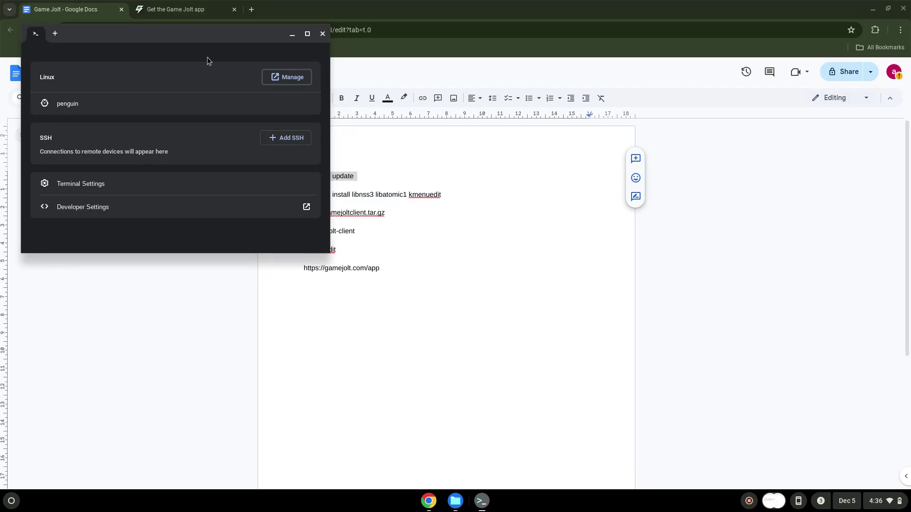
double_click(223, 39)
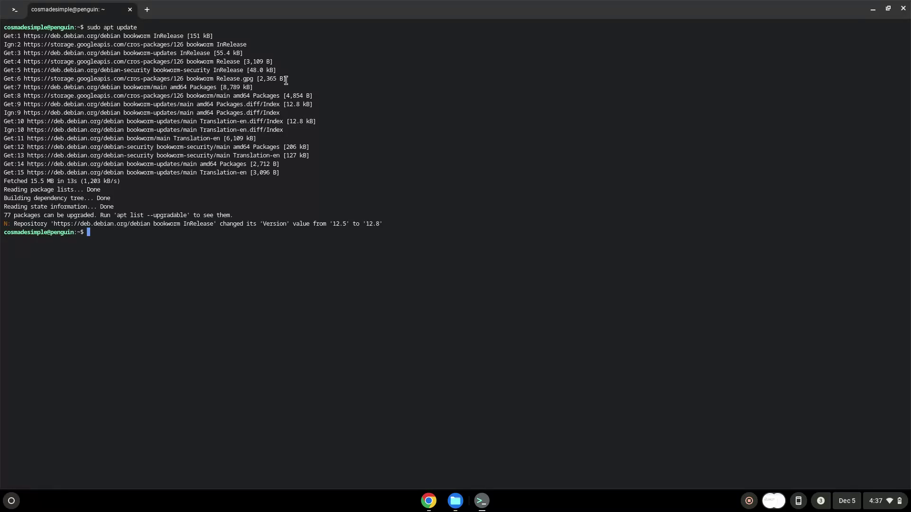
Step: Copy the apt install libnss3 libatomic1 kmenuedit line from the notes and run it in Terminal, confirming
click(430, 501)
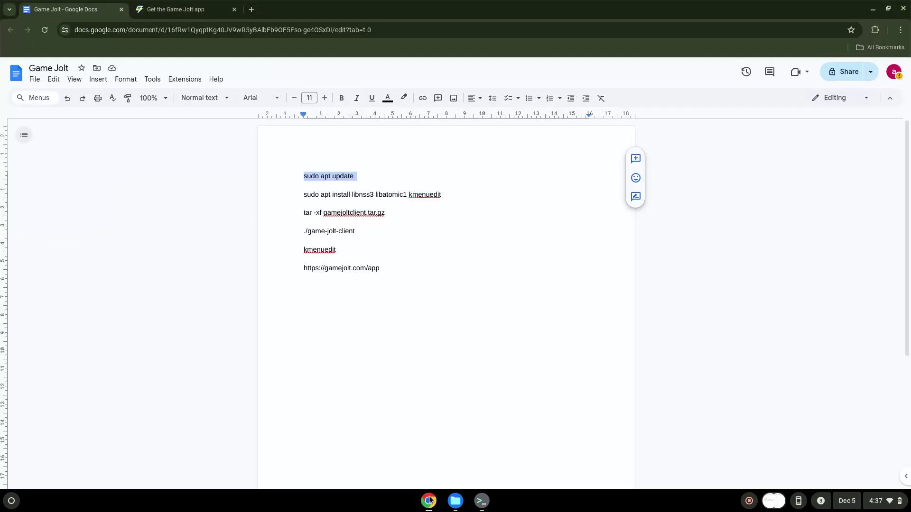
click(380, 195)
triple_click(380, 195)
right_click(379, 195)
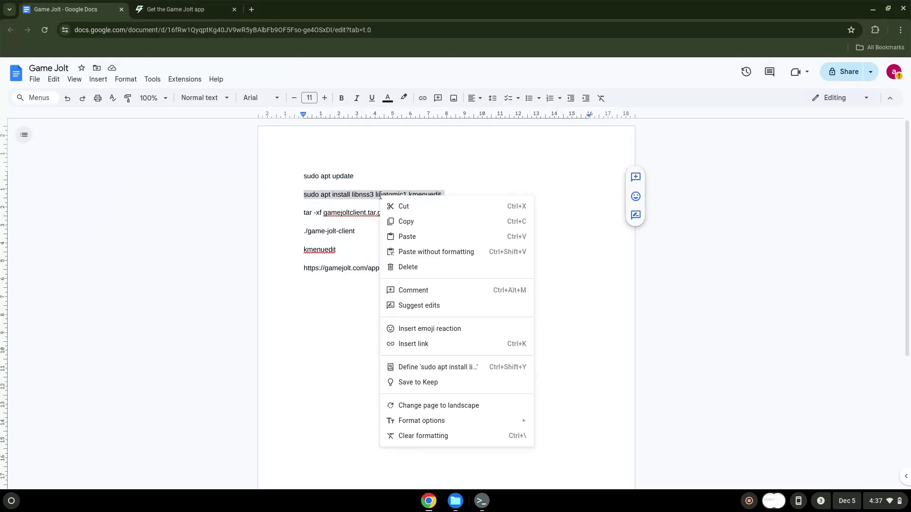
click(406, 221)
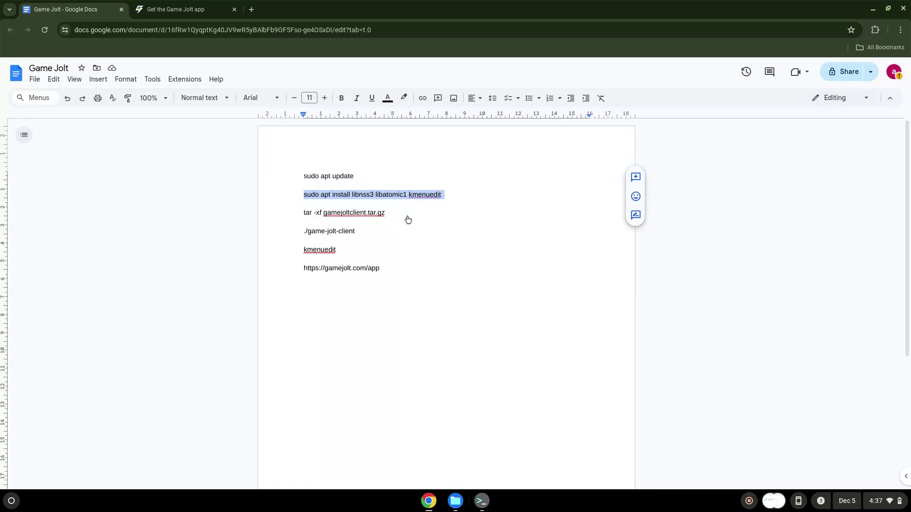
click(481, 501)
key(ctrl+shift+v)
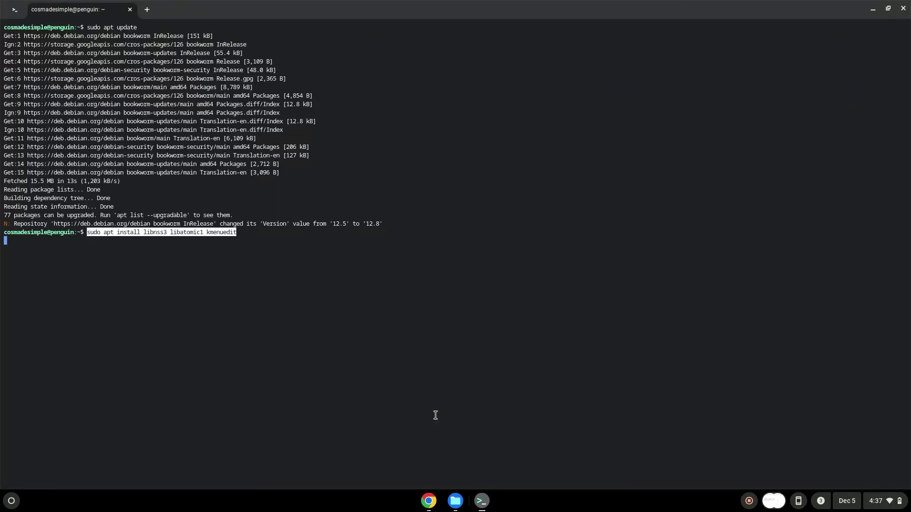
key(Return)
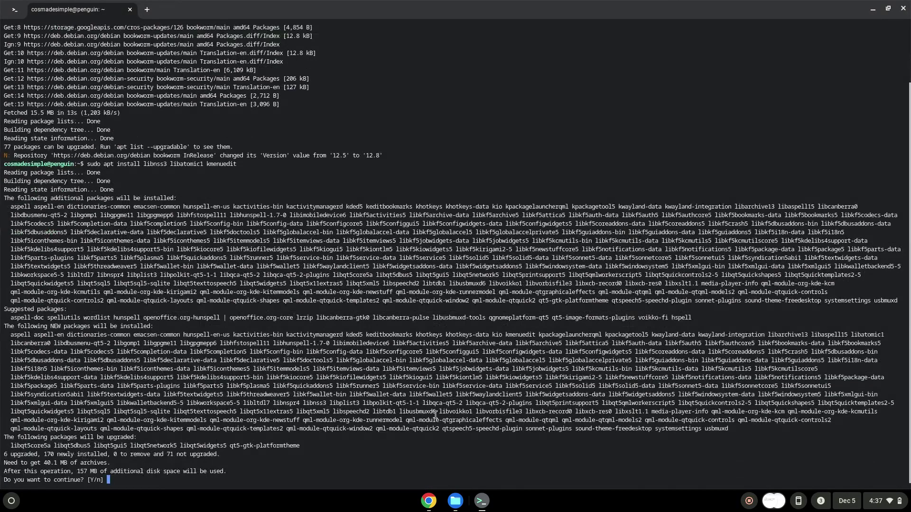
key(Return)
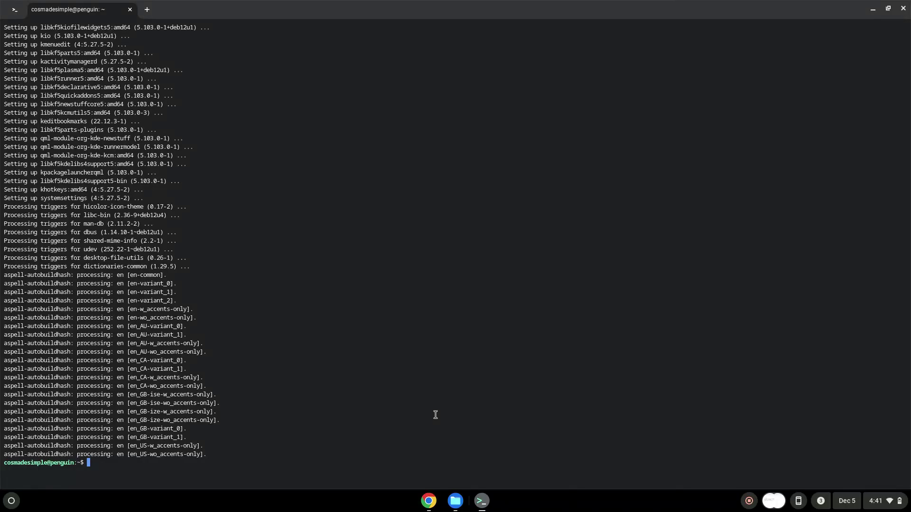
Step: Copy the tar -xf gamejoltclient.tar.gz line from the notes and paste it into Terminal
click(428, 500)
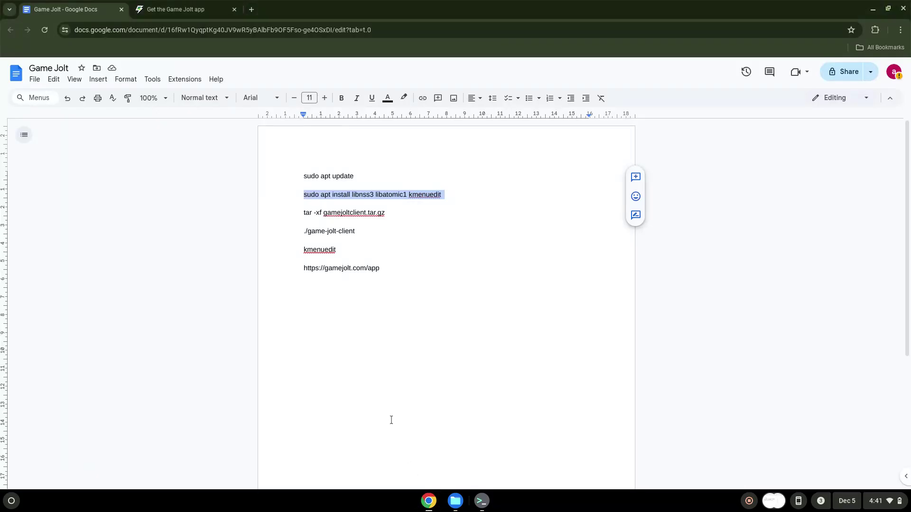
click(345, 212)
triple_click(345, 212)
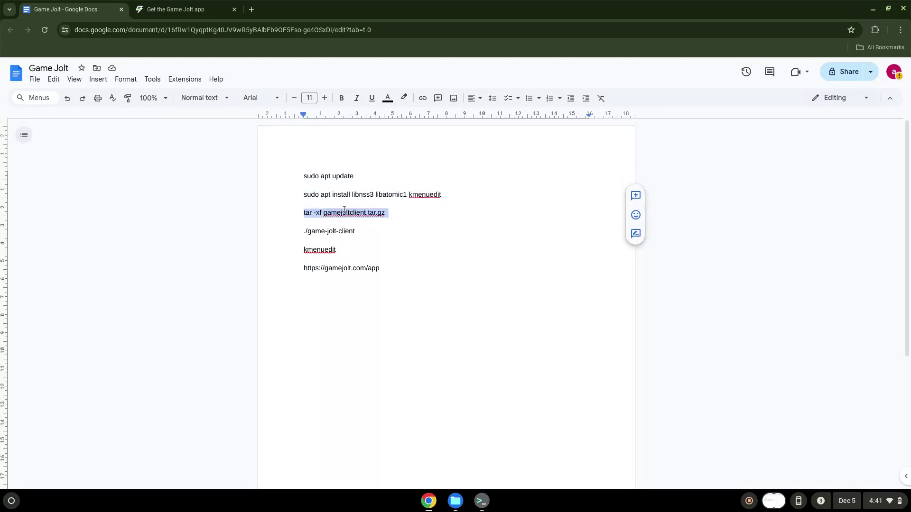
right_click(343, 210)
click(365, 236)
click(482, 501)
right_click(443, 441)
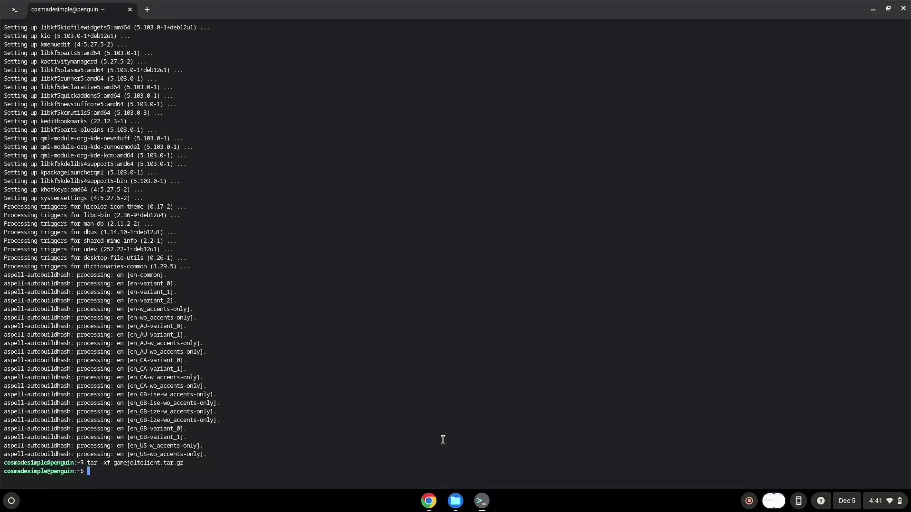
Step: Copy ./game-jolt-client from the notes and paste it into Terminal to launch the client
click(428, 500)
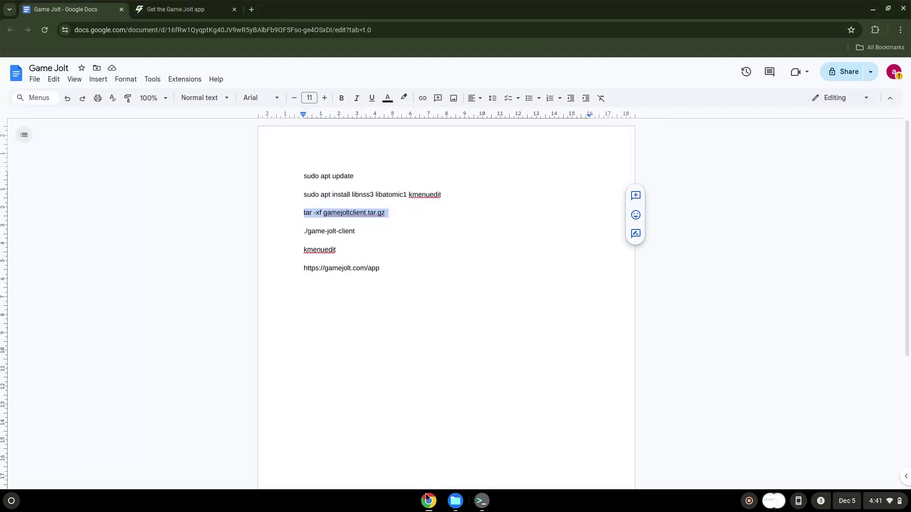
click(327, 230)
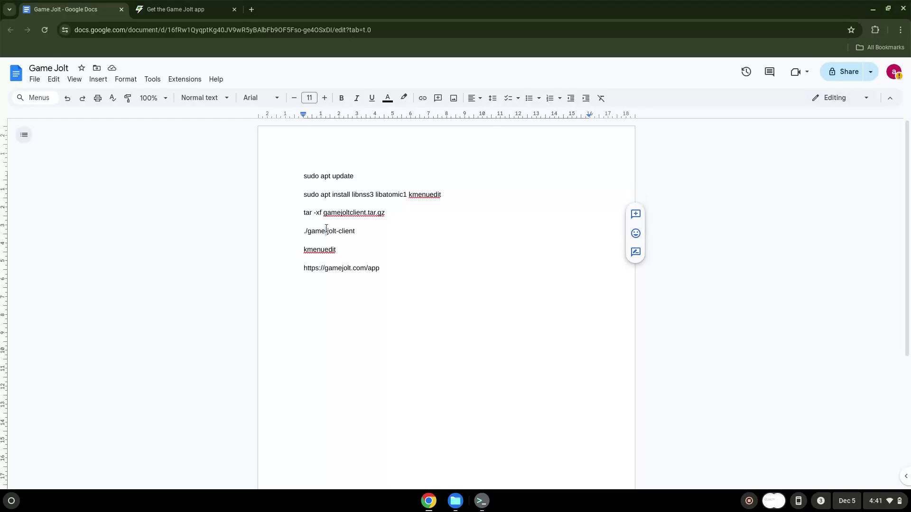
triple_click(328, 231)
right_click(327, 232)
click(360, 253)
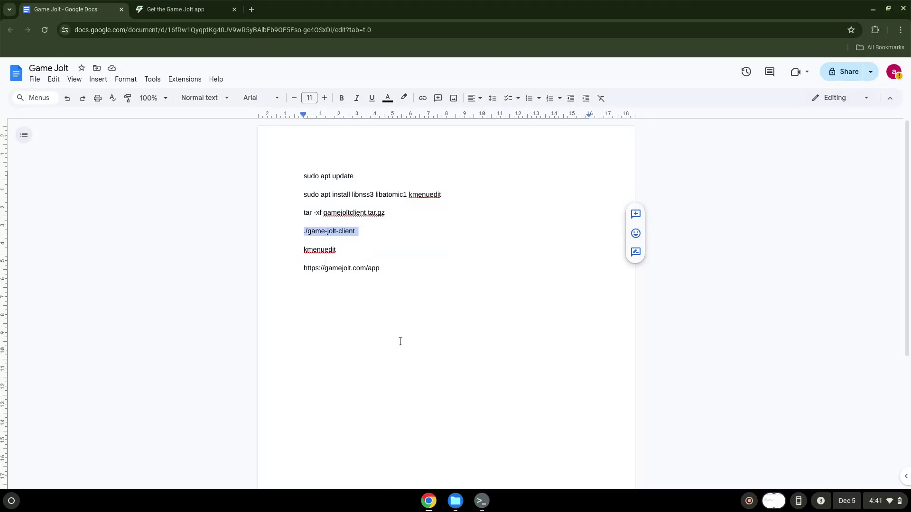
click(481, 501)
key(ctrl+shift+v)
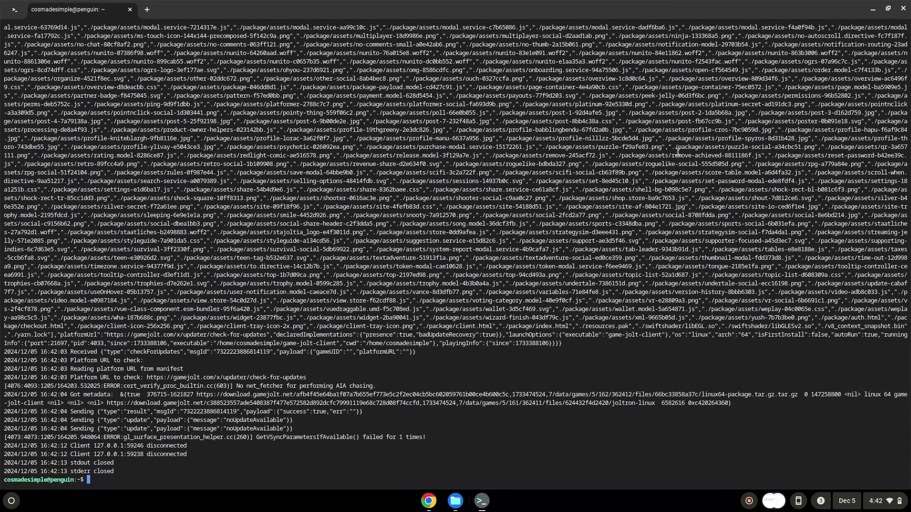
Step: Copy kmenuedit from the notes and paste it into Terminal to open KDE Menu Editor
click(426, 500)
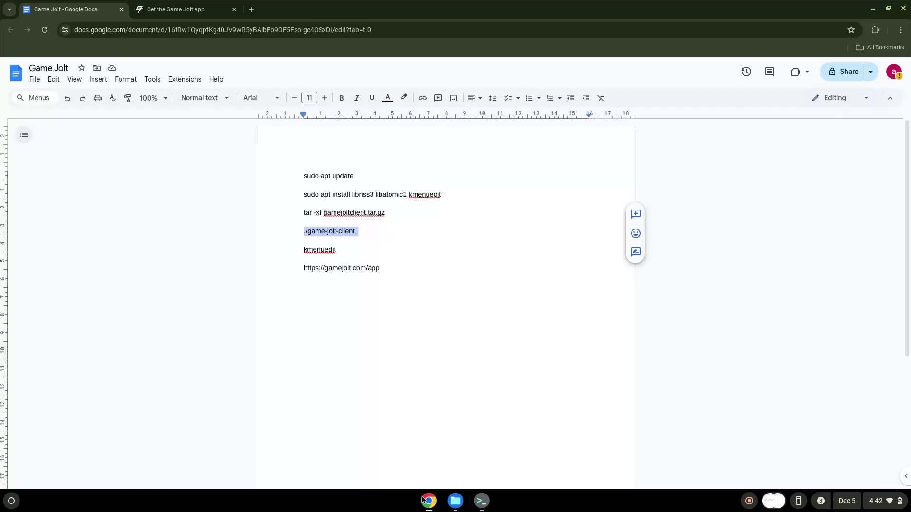
double_click(320, 249)
right_click(320, 247)
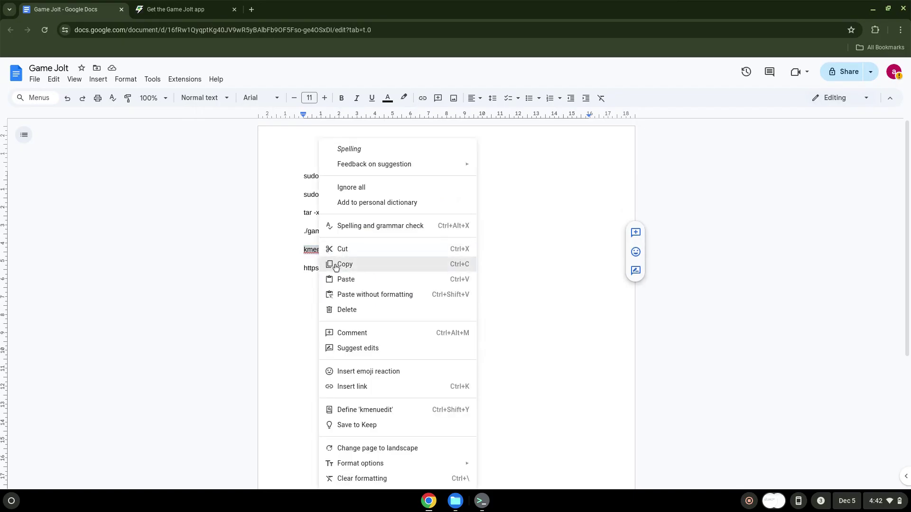
click(332, 263)
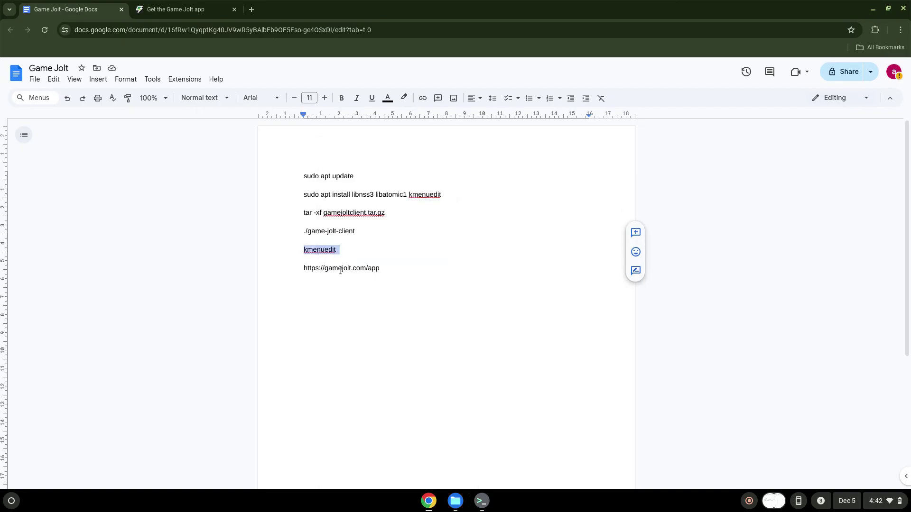
click(482, 501)
key(ctrl+shift+v)
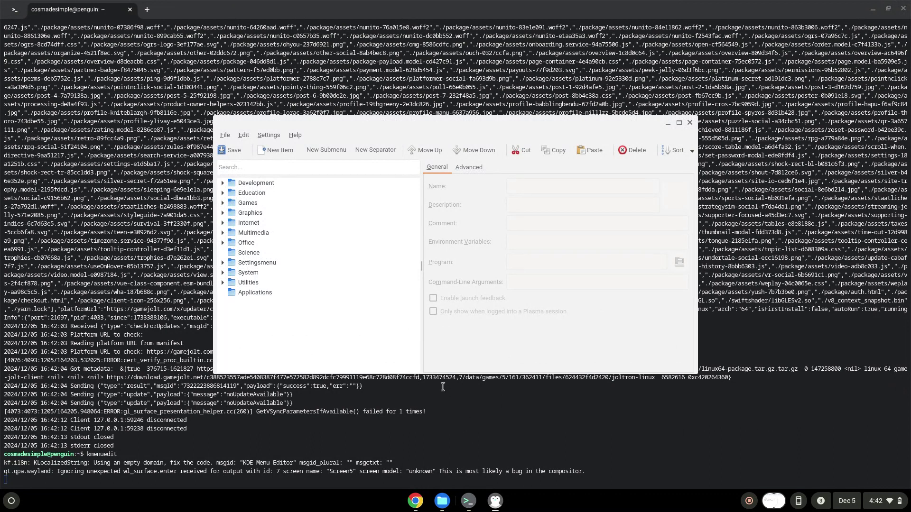
Step: Create a new menu item named 'Game Jolt' under the Games category
click(245, 206)
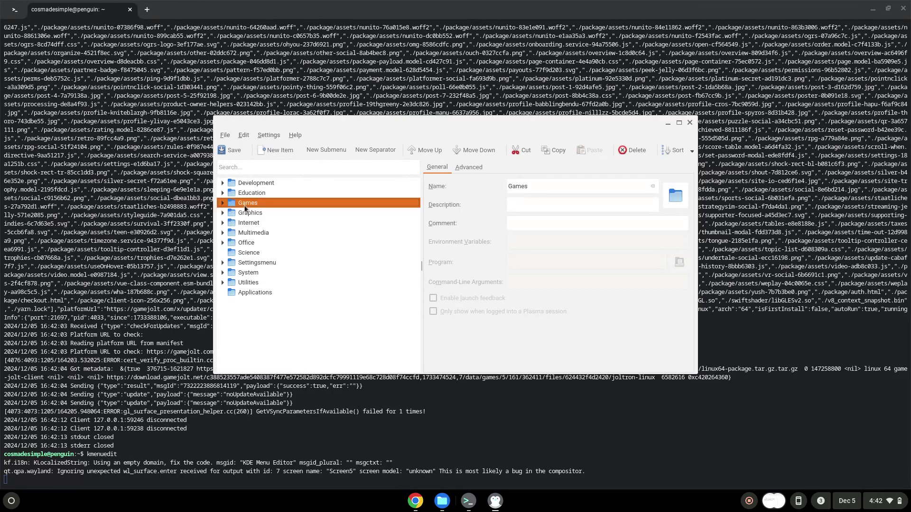
click(273, 153)
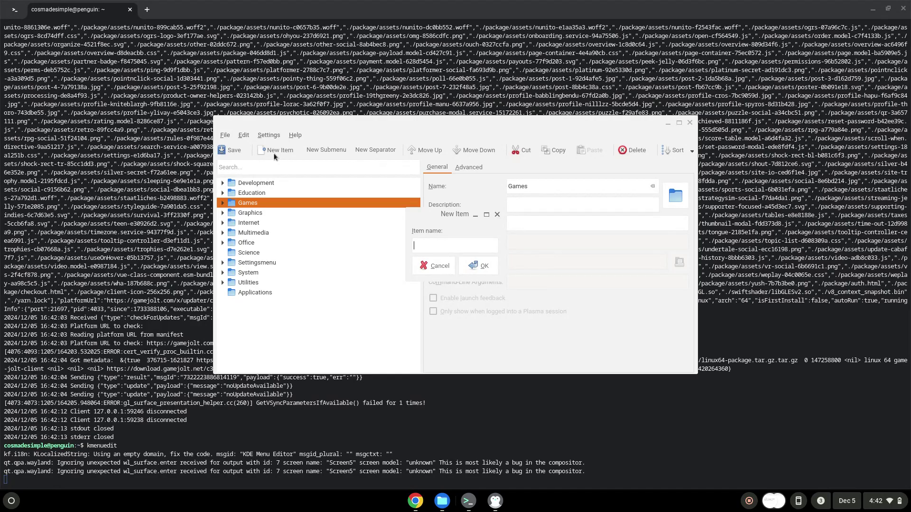
text(Game Jolt)
click(469, 264)
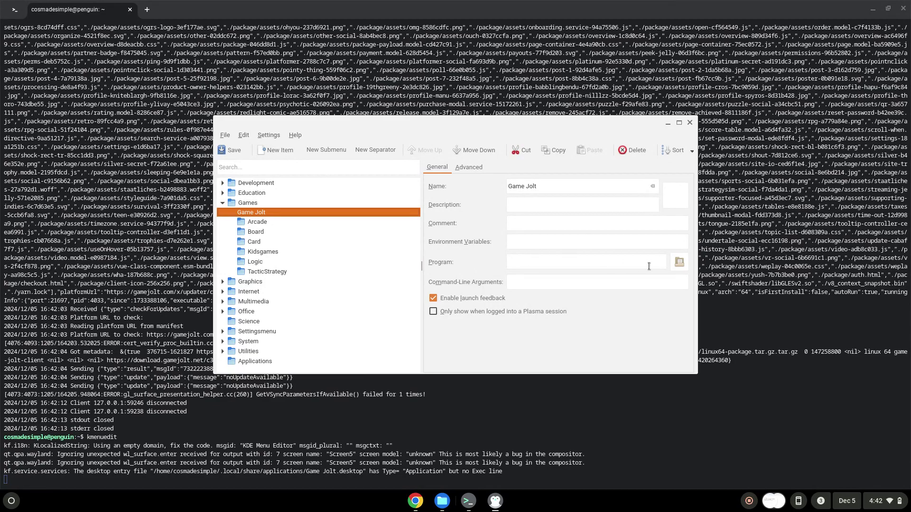
Step: Set the entry's program to game-jolt-client from the home folder and save it
click(679, 264)
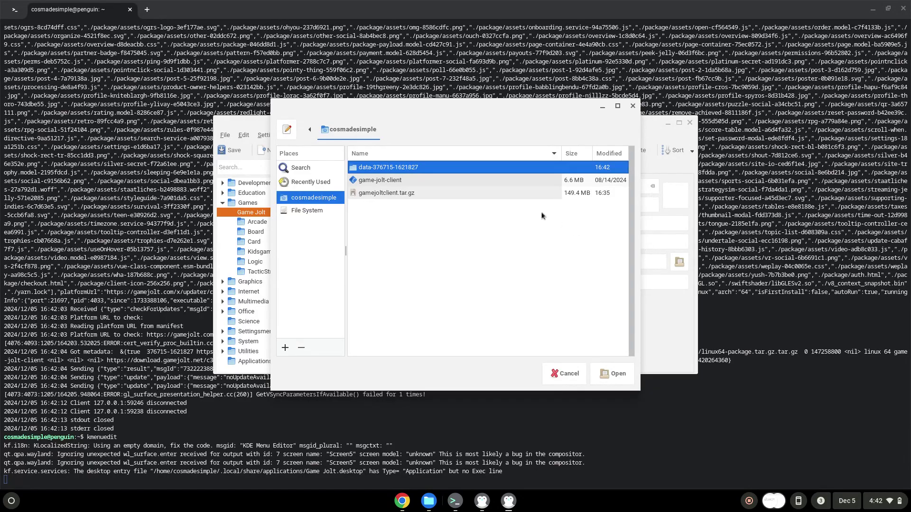
click(399, 181)
double_click(400, 181)
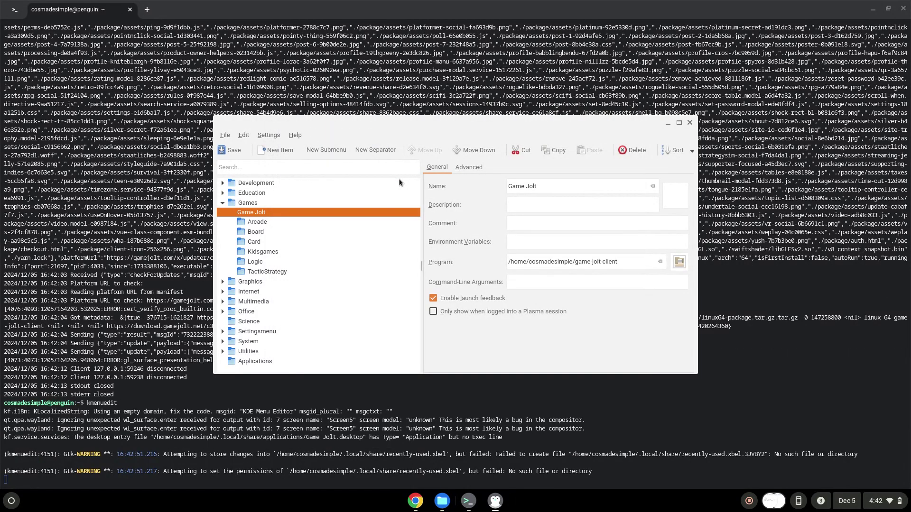
click(220, 154)
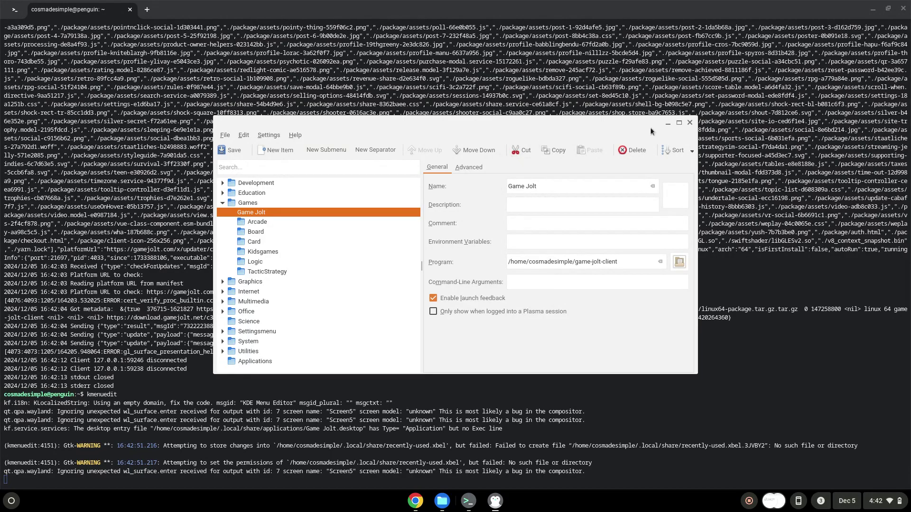
Step: Close KDE Menu Editor and the terminal, undo the stray 't' in Docs, and minimize Chrome and Files
click(689, 124)
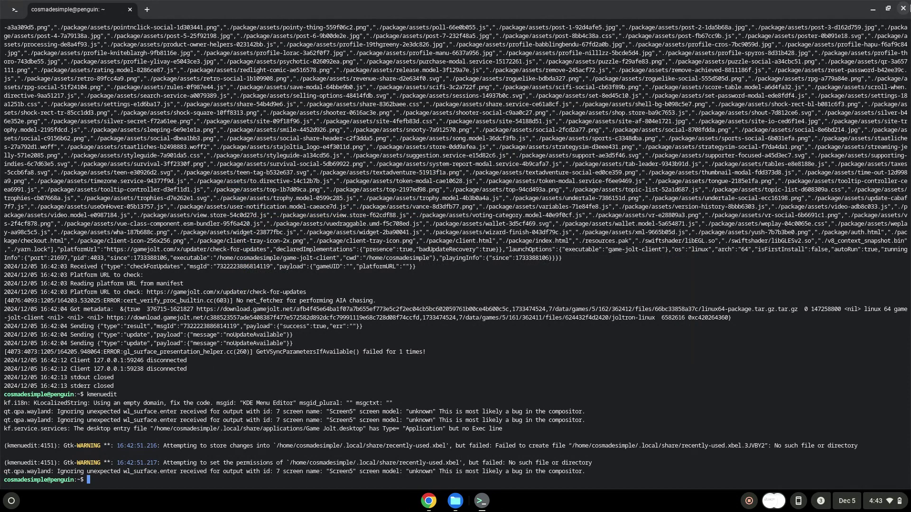
click(903, 8)
text(t)
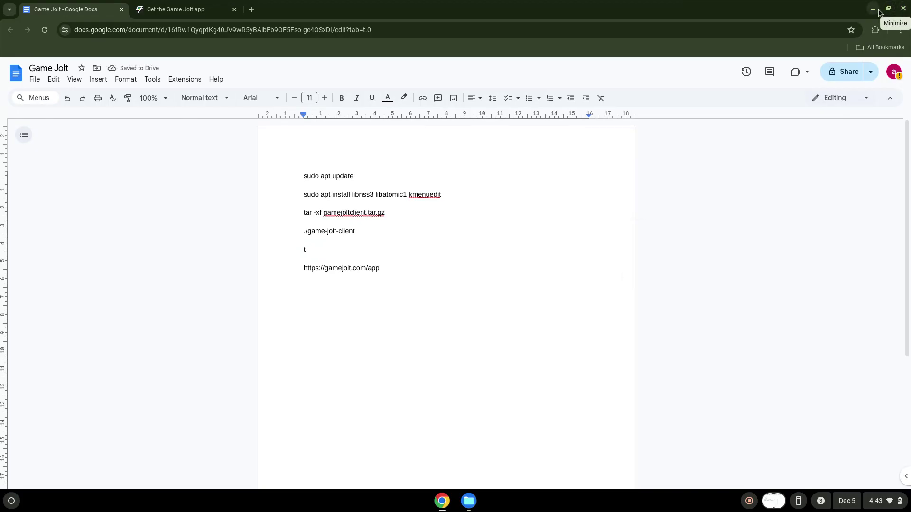
key(ctrl+z)
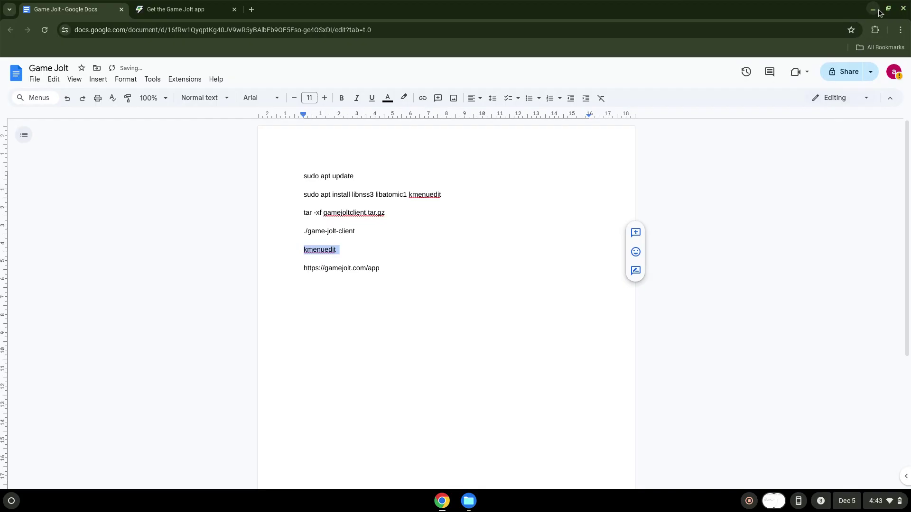
click(879, 12)
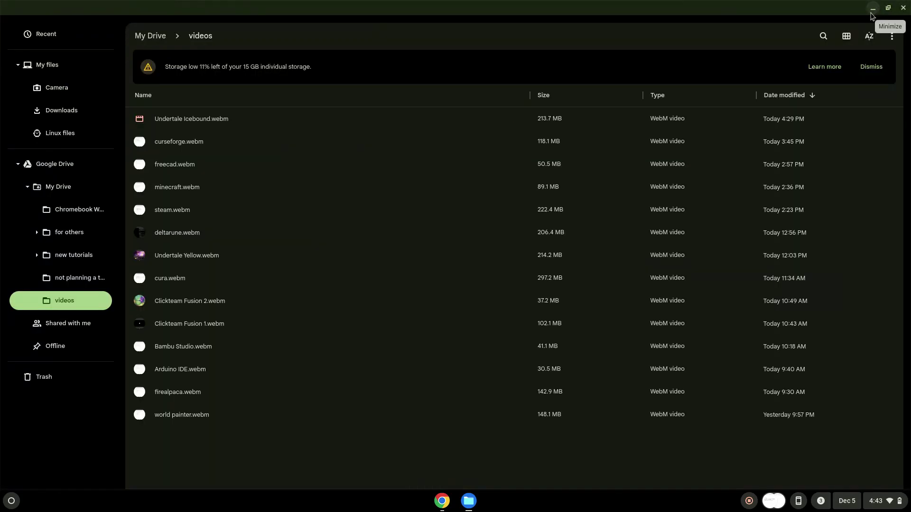
click(874, 11)
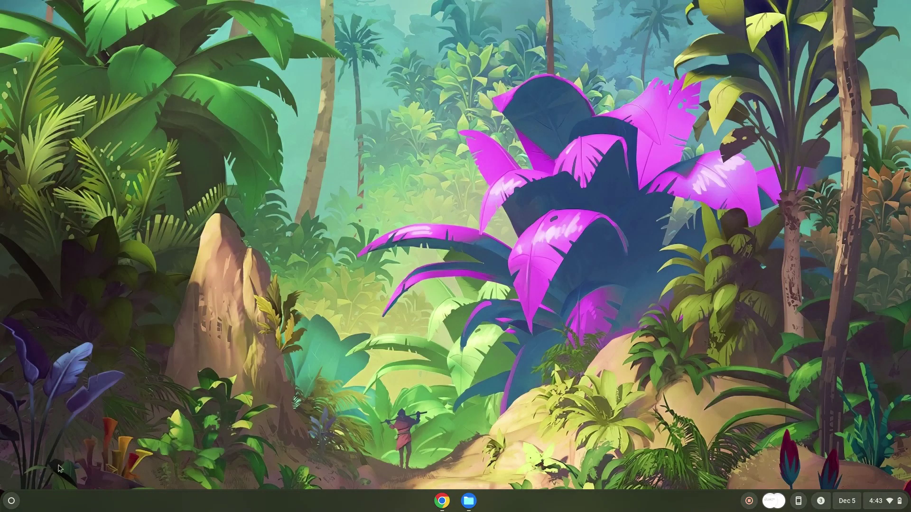
Step: Start Game Jolt from the ChromeOS launcher and maximize its login window
click(12, 501)
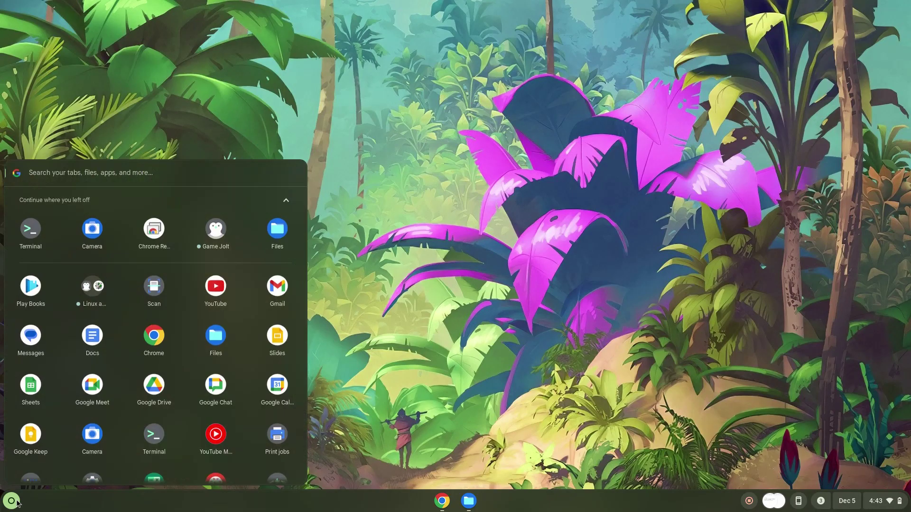
click(214, 243)
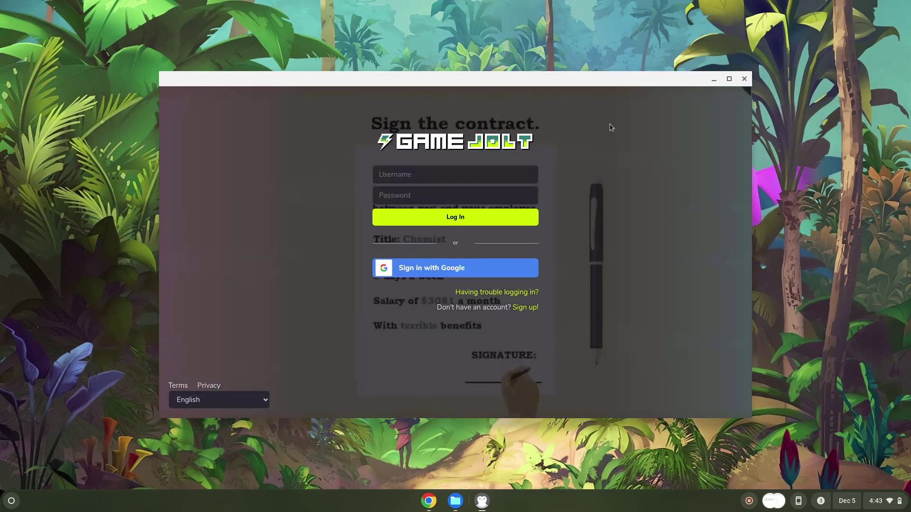
click(729, 79)
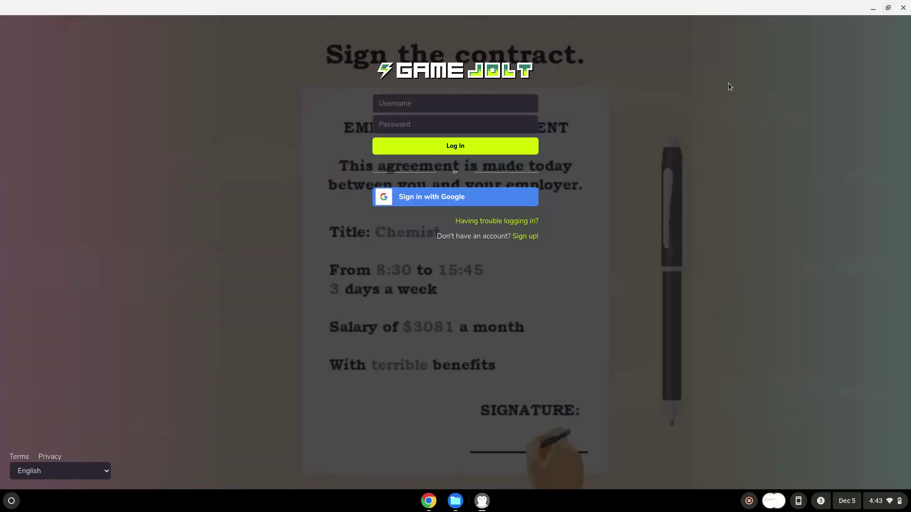